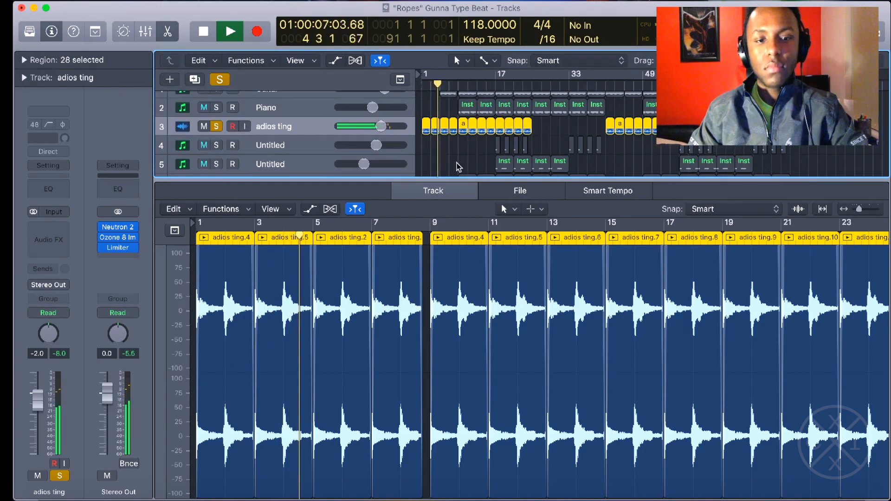
Stop playback and examine the adios ting waveform up close in the audio editor
key("space")
scroll(301, 288, "up", 5)
scroll(300, 288, "down", 1)
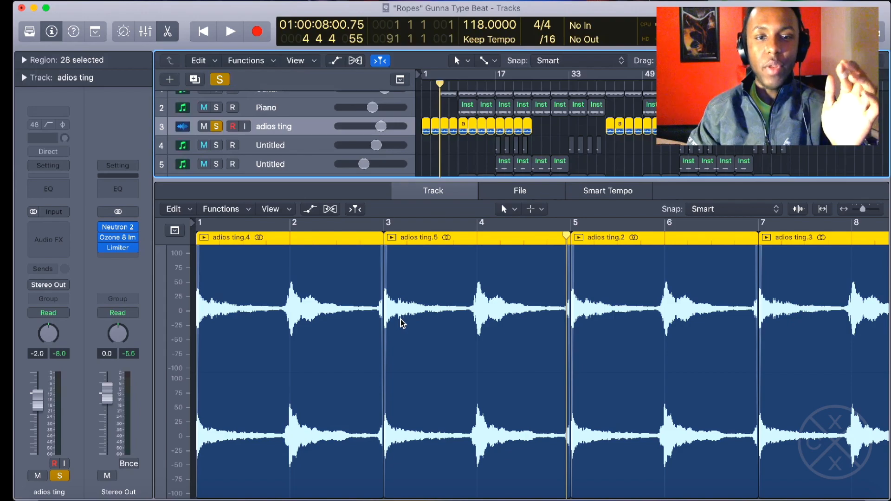
Switch the solo from adios ting to track 4 and open its Inst 3 region at bar 17 in the Piano Roll
left_click(217, 127)
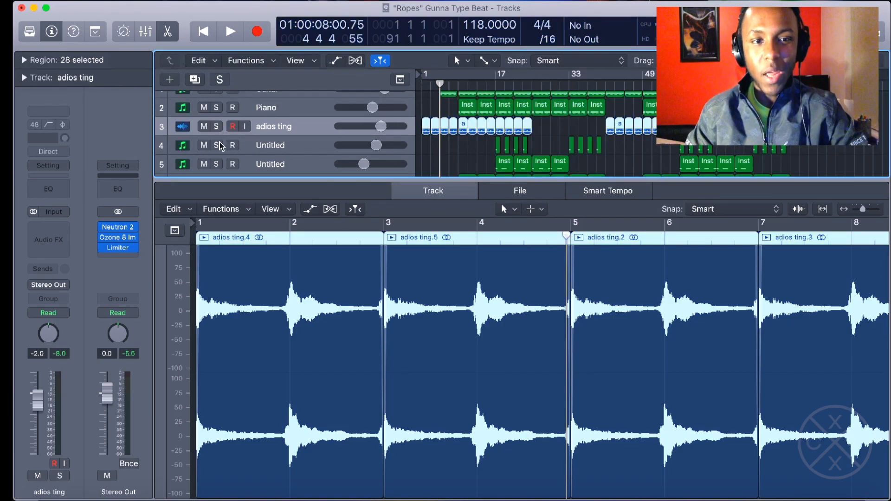
left_click(217, 146)
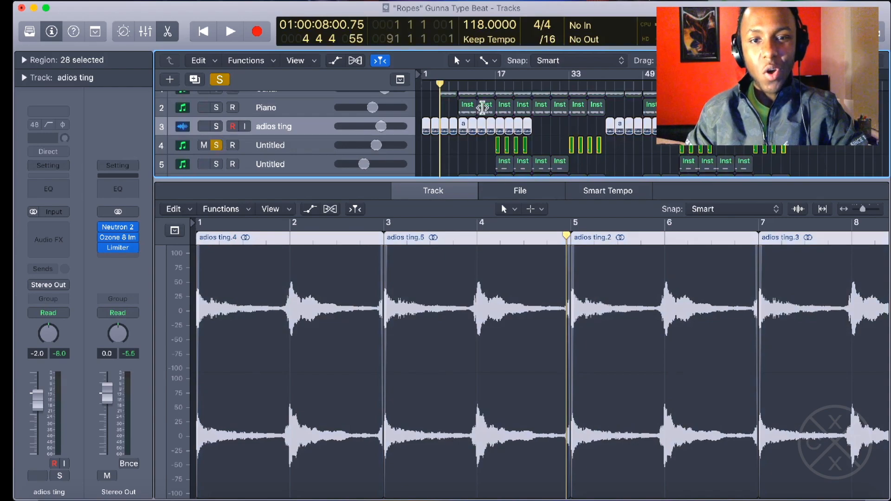
left_click(493, 85)
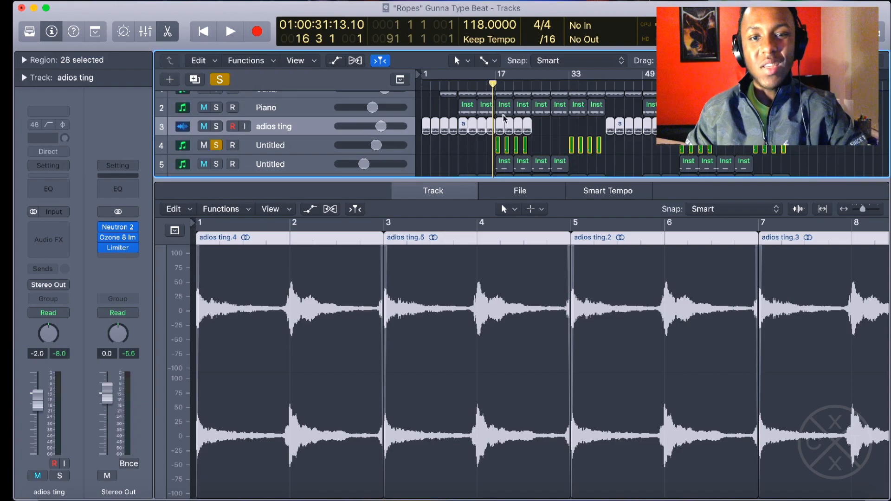
scroll(509, 125, "up", 10)
scroll(507, 125, "right", 10)
scroll(508, 124, "right", 5)
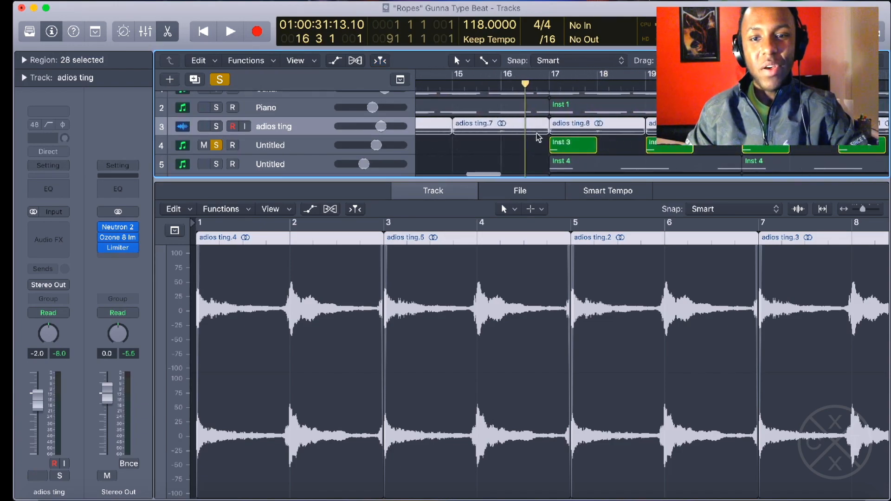
double_click(564, 145)
scroll(504, 318, "left", 3)
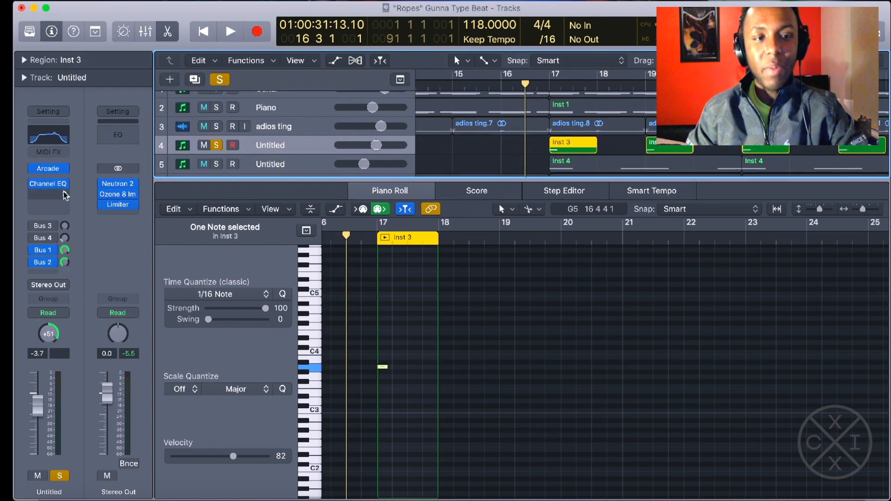
Review track 4's Channel EQ curve and audition the soloed track from bar 16
left_click(49, 134)
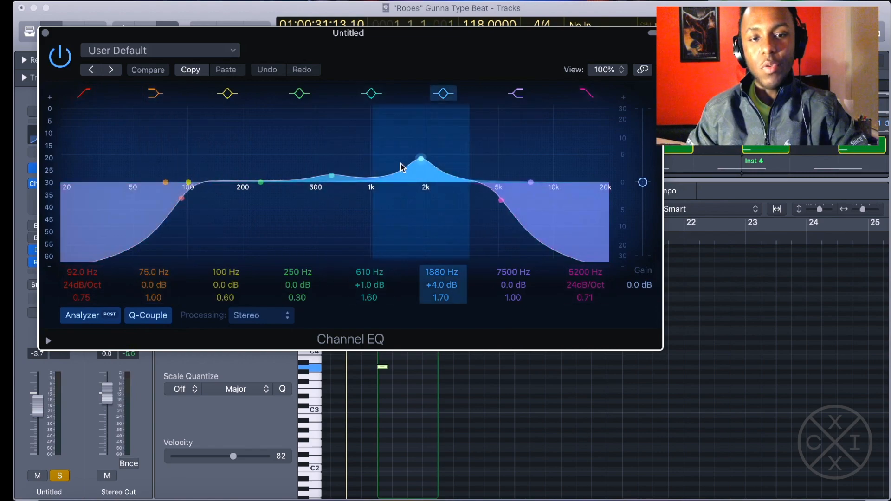
left_click(45, 33)
key("space")
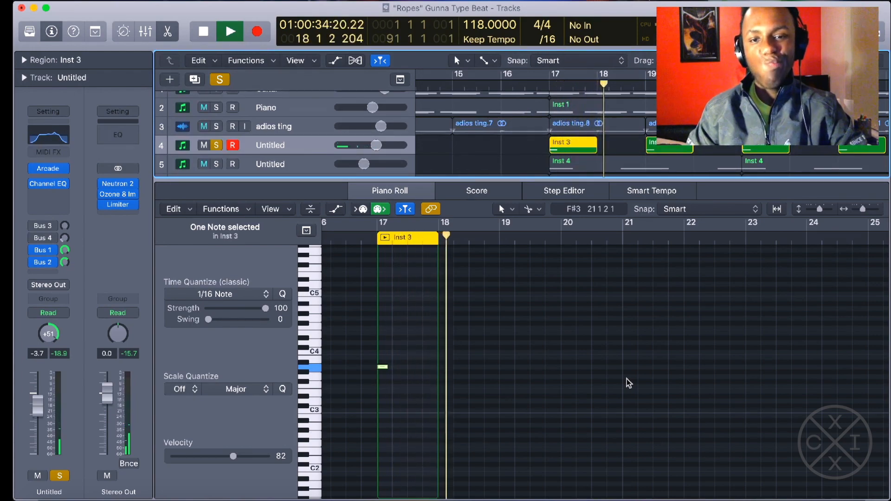
key("space")
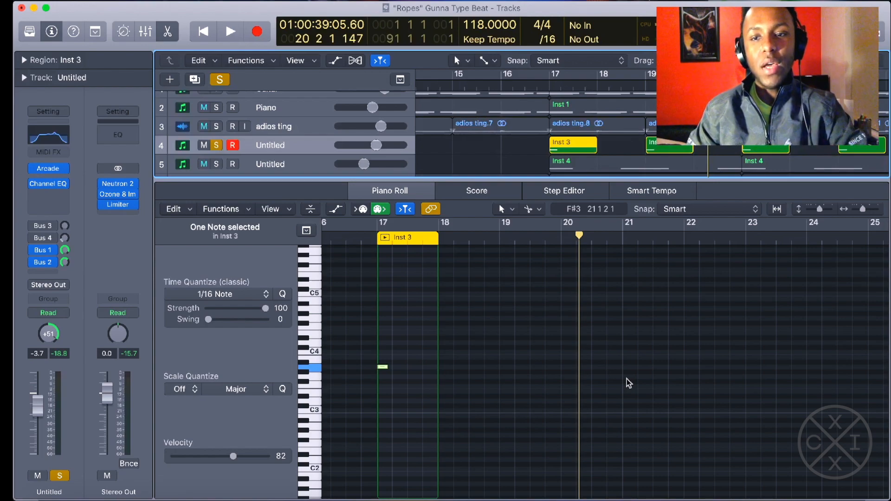
Move the solo from track 4 to track 5 and select track 5 with all its Inst 4 regions
left_click(217, 165)
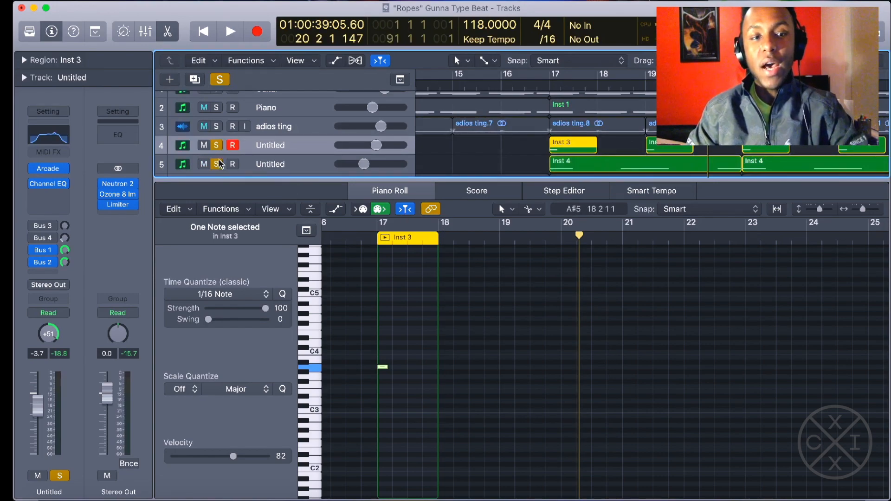
left_click(217, 146)
left_click(311, 167)
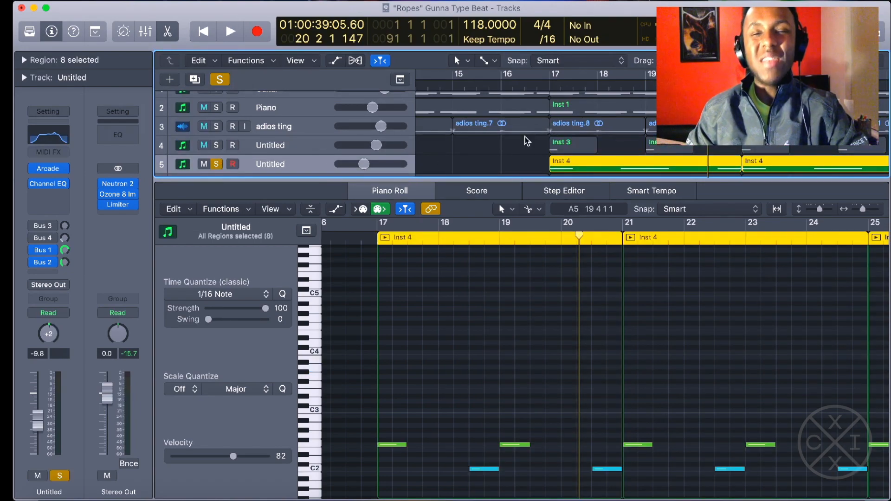
Play the soloed Inst 4 melody on track 5 from bar 17 and stop after listening
scroll(526, 141, "down", 3)
scroll(527, 140, "right", 1)
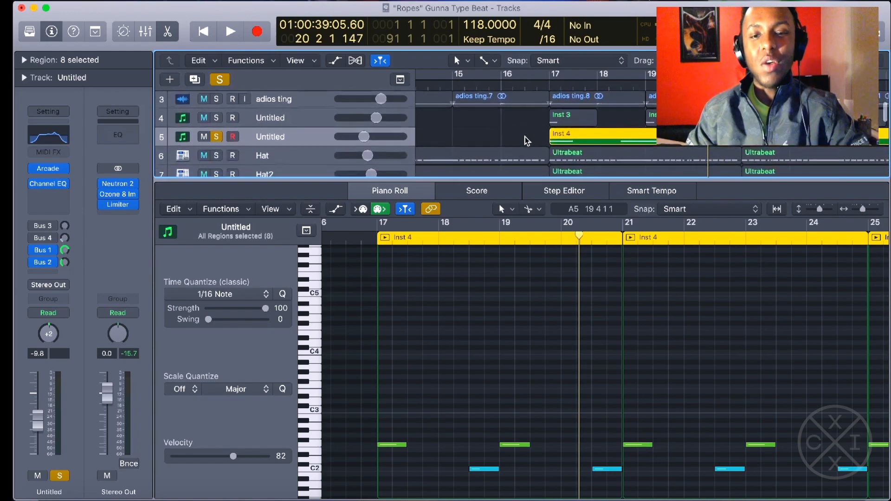
scroll(526, 140, "right", 2)
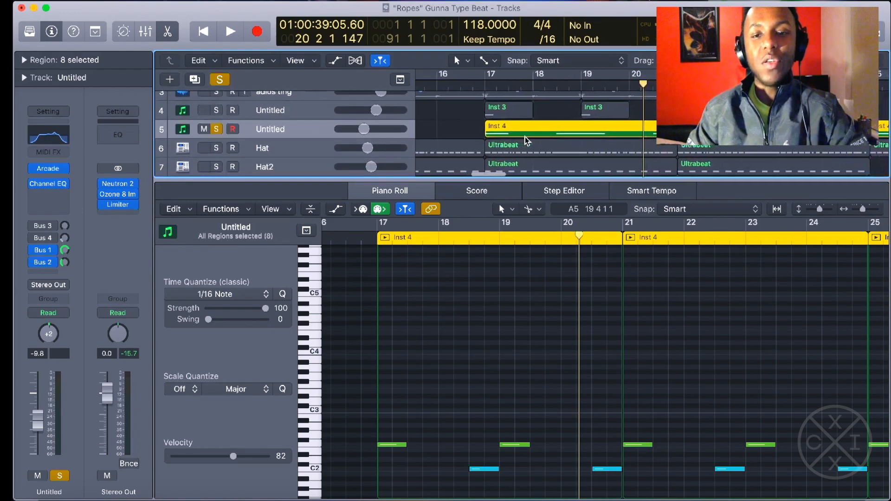
left_click(484, 86)
scroll(494, 284, "down", 3)
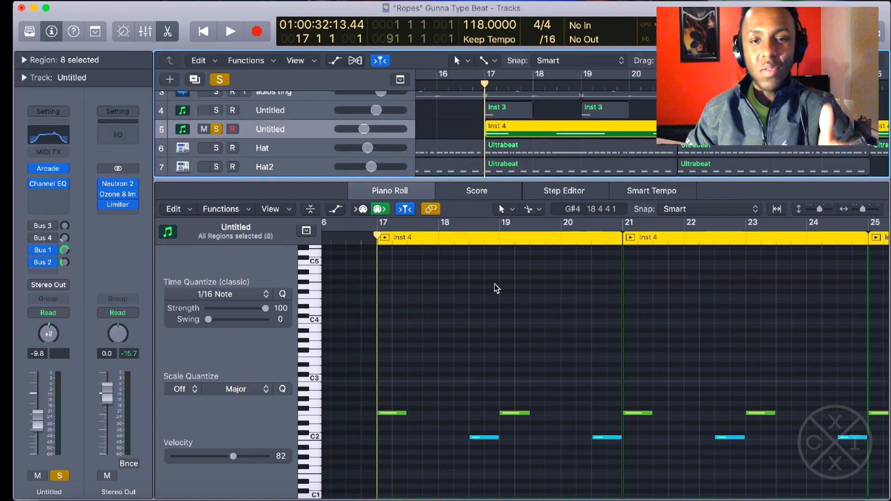
key("space")
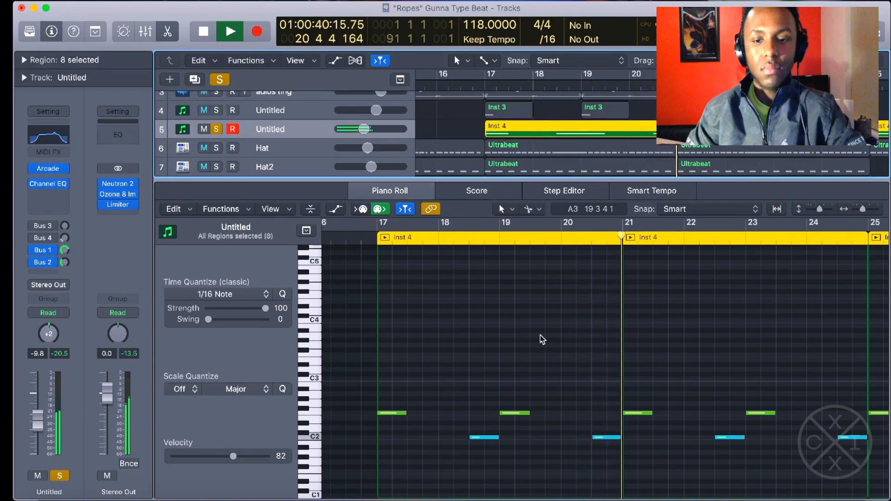
key("space")
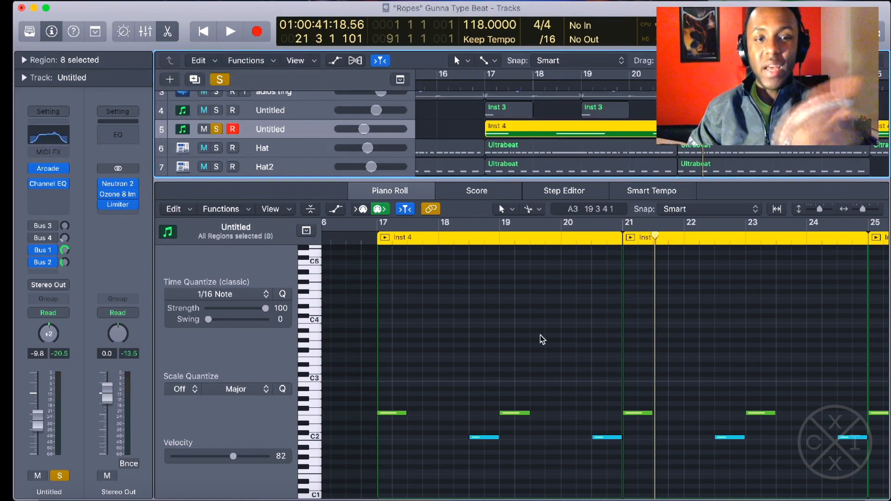
Switch the solo from track 5 to the Hat track and set the playhead to bar 17
scroll(213, 134, "up", 3)
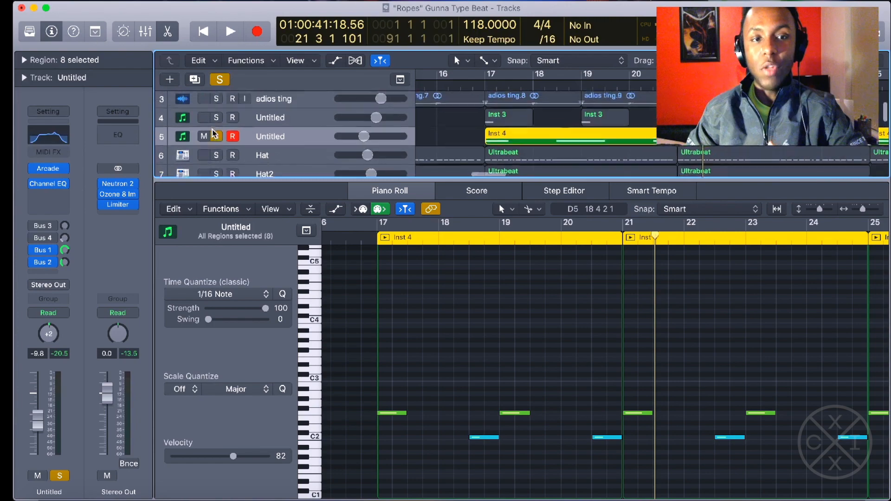
scroll(213, 134, "down", 3)
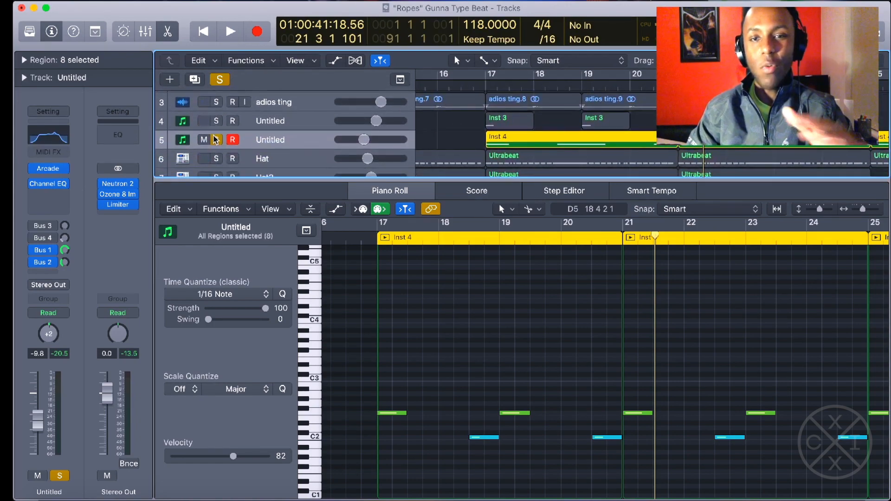
left_click(217, 140)
key("e")
left_click(276, 205)
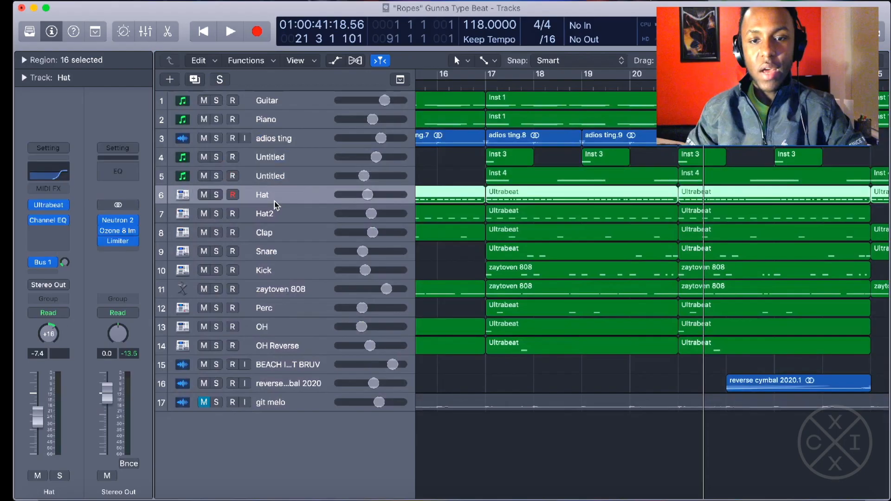
key("s")
scroll(529, 92, "left", 2)
left_click(529, 87)
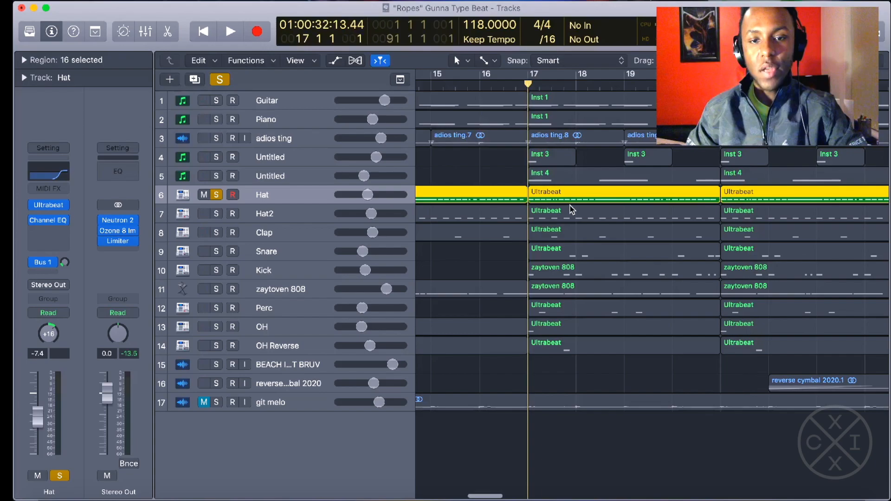
Play the Hat pattern from bar 17 with the Piano Roll open and inspect the track's Channel EQ
key("e")
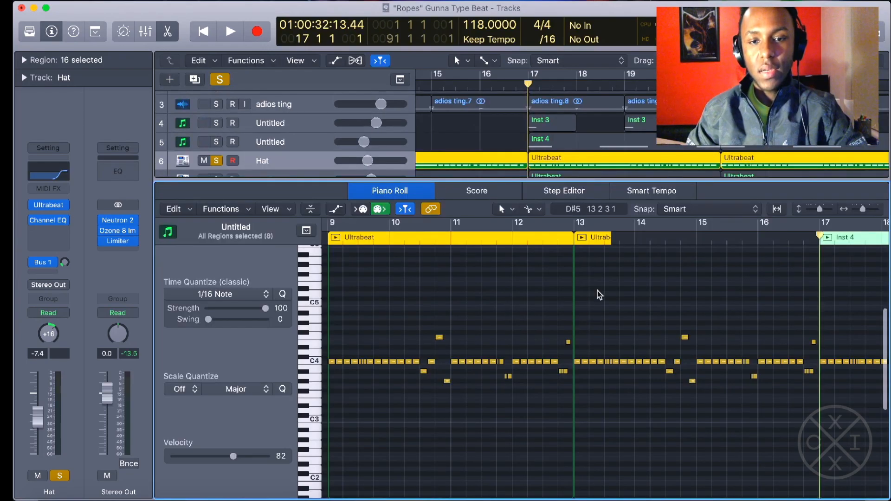
key("space")
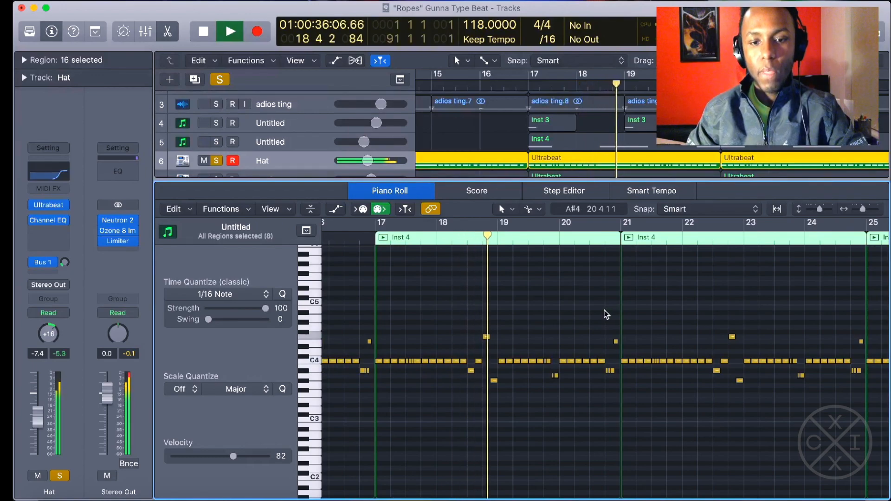
scroll(605, 310, "up", 5)
scroll(604, 310, "down", 1)
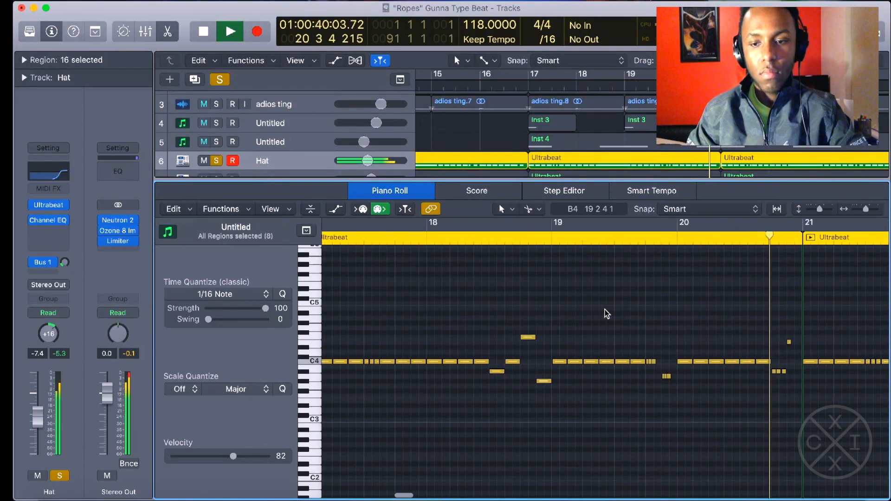
key("space")
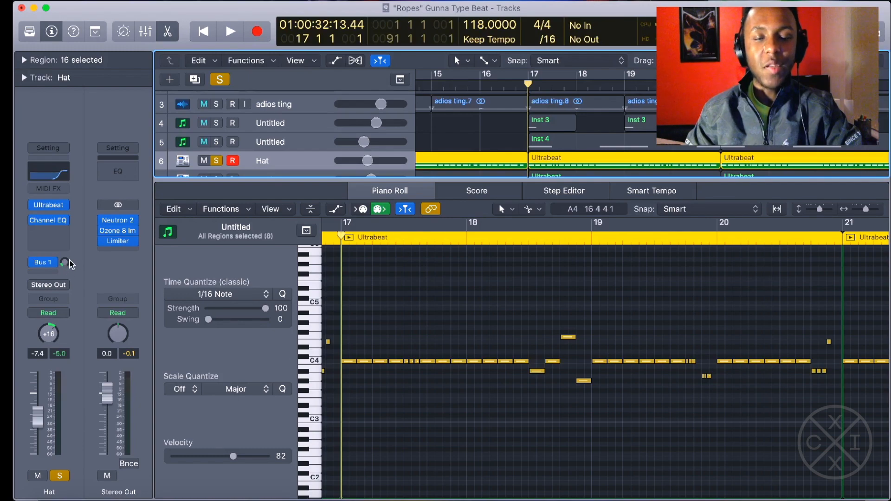
left_click(64, 176)
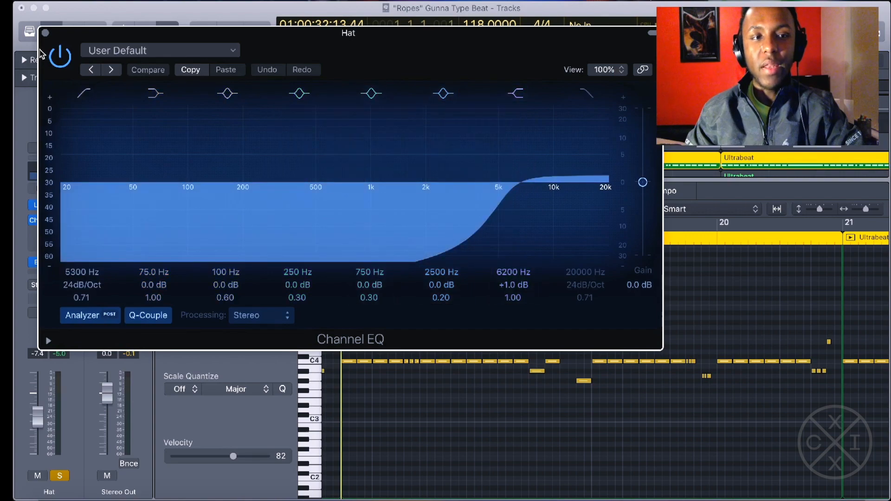
left_click(45, 33)
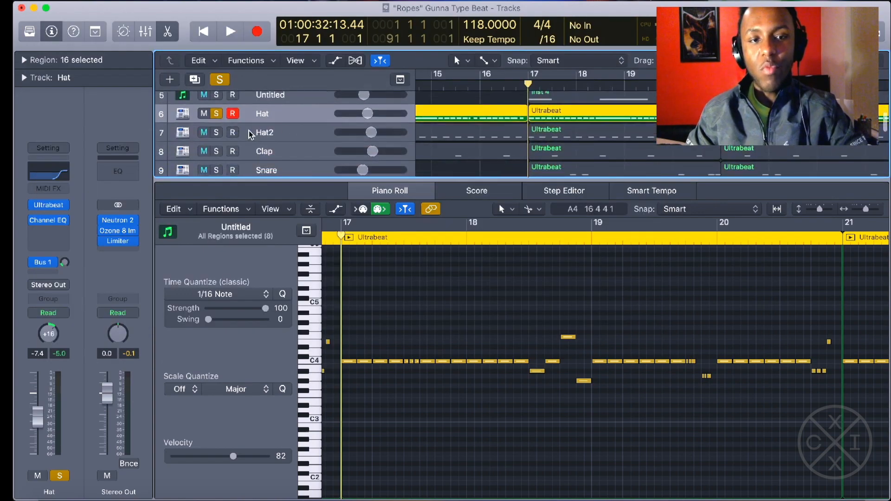
Solo Hat2 instead of Hat, select it, and audition its pattern from bar 17
left_click(216, 133)
left_click(216, 115)
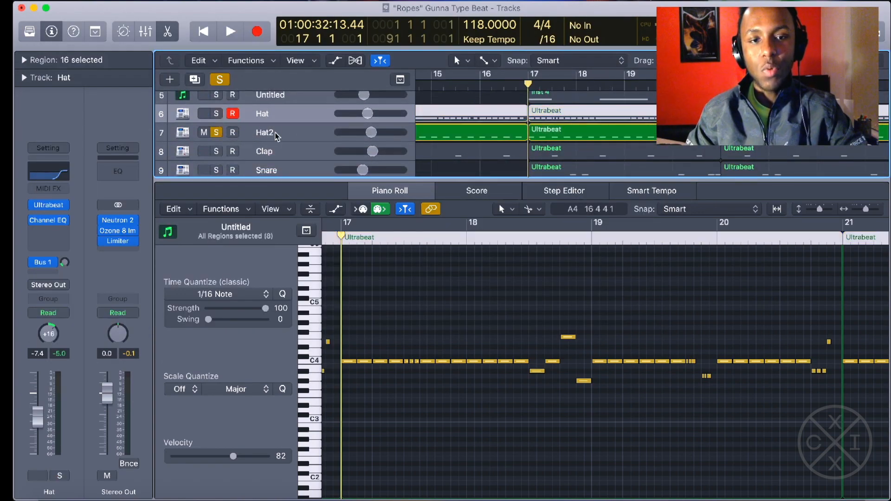
left_click(275, 134)
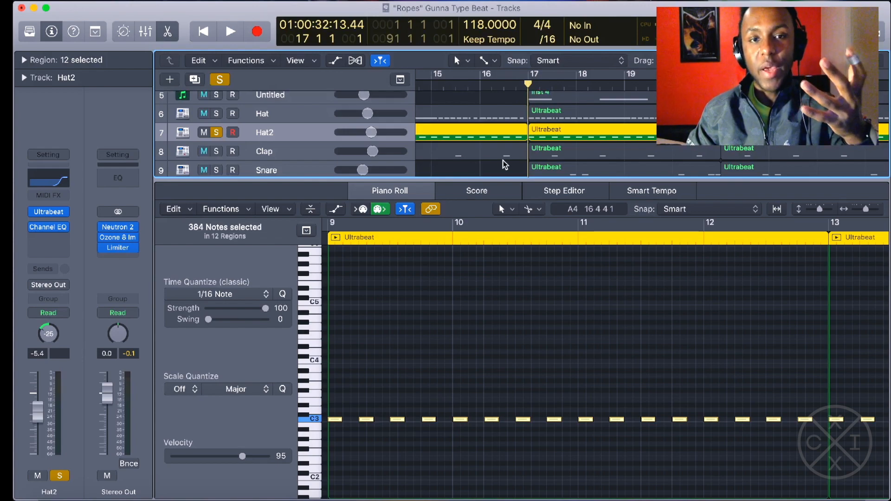
key("space")
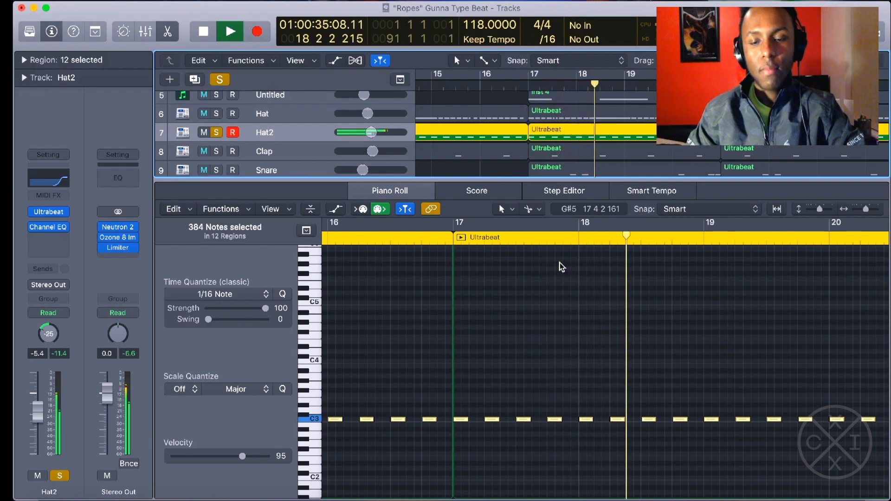
key("space")
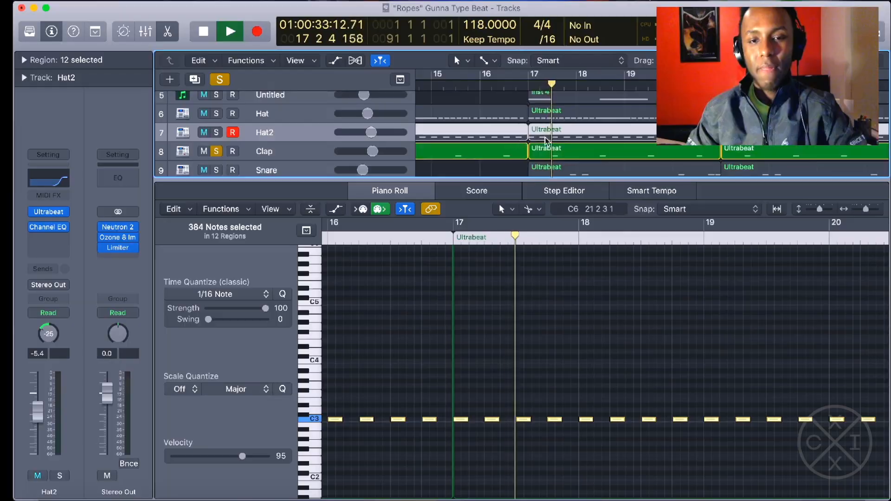
Display the Clap region at bar 17 in the Piano Roll, listen to it, and review the track's Channel EQ
left_click(546, 149)
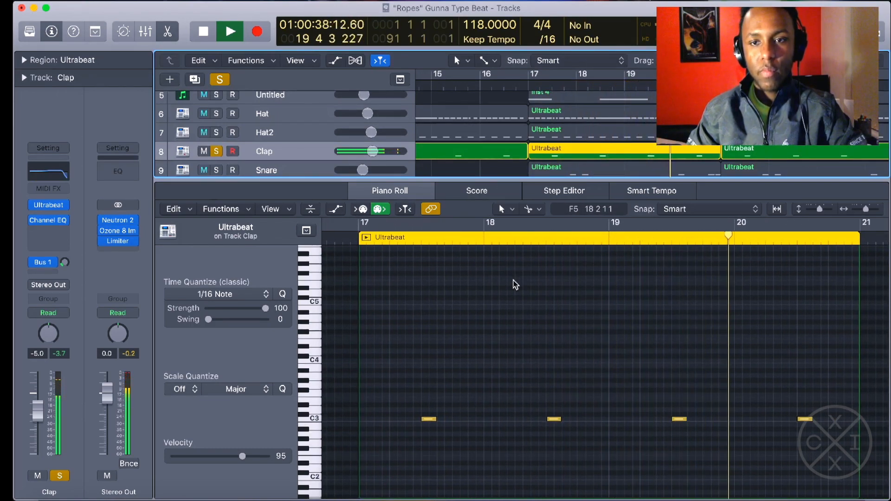
key("space")
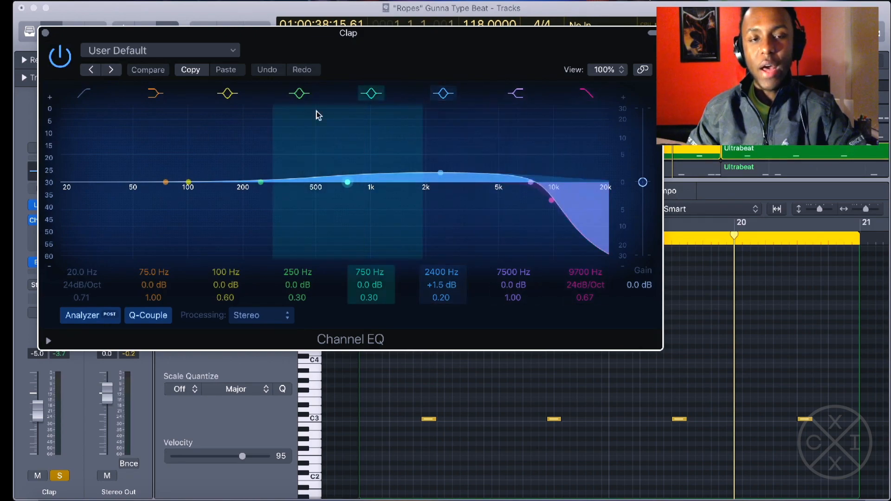
left_click(45, 33)
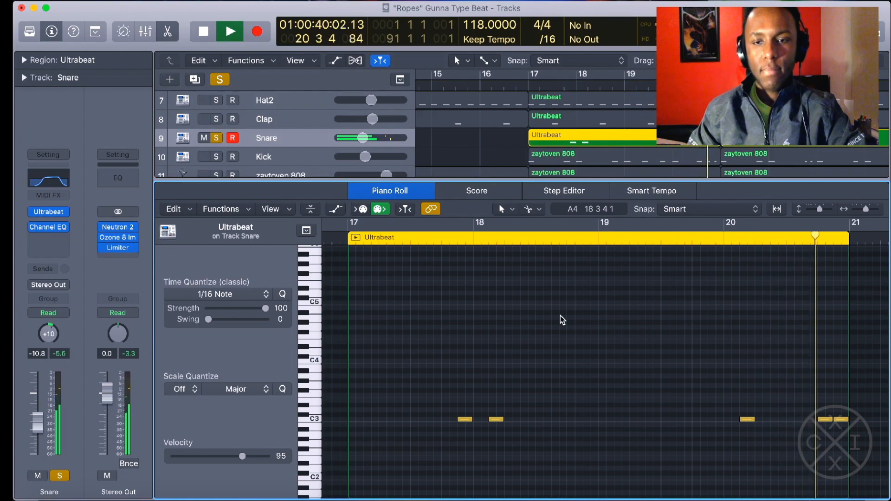
Stop the Snare playback and solo the Kick track instead of Snare
key("space")
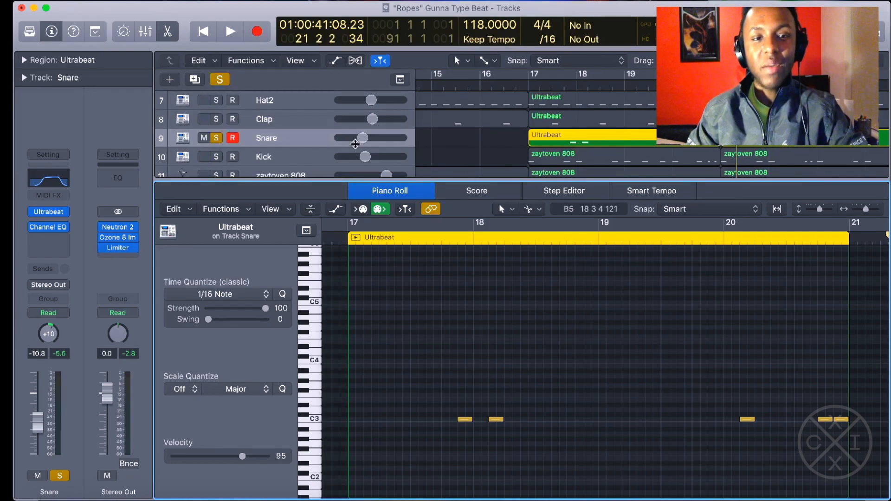
left_click(216, 157)
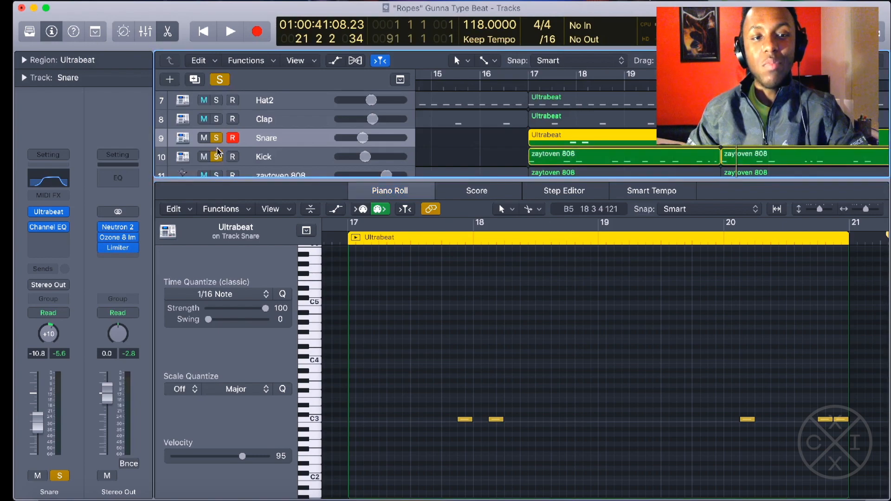
left_click(218, 138)
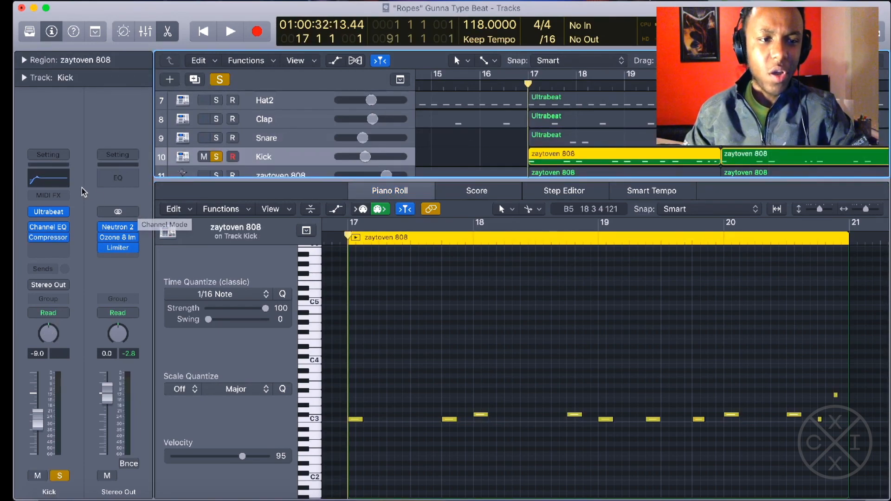
Review the Kick track's Channel EQ curve and listen to its pattern from bar 17
left_click(65, 180)
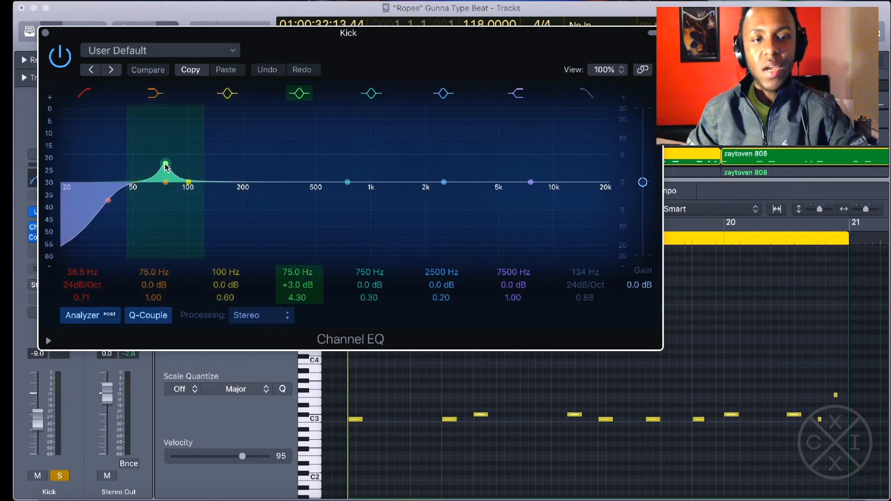
left_click(45, 33)
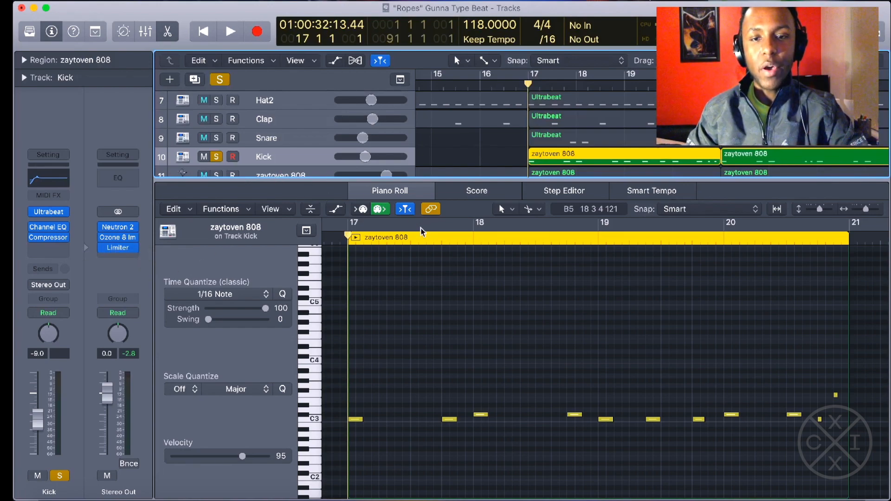
key("space")
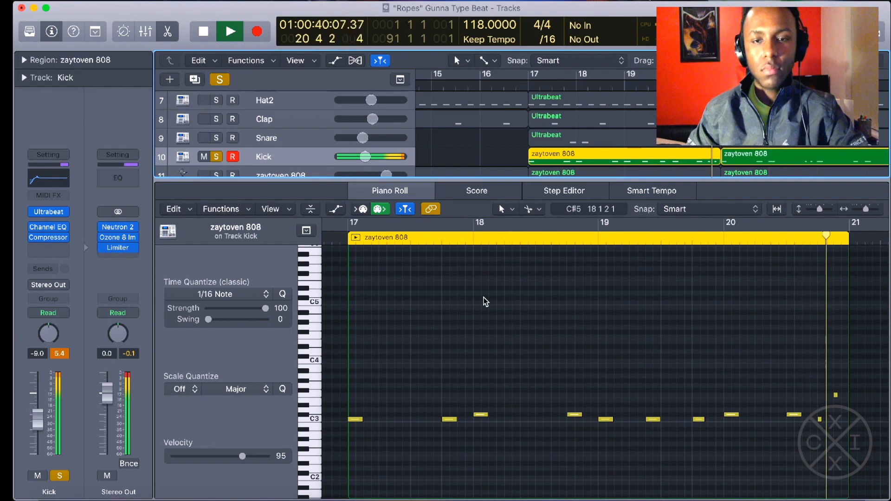
key("space")
Solo the zaytoven 808 track instead of Kick and select it to show its notes in the Piano Roll
scroll(614, 113, "down", 3)
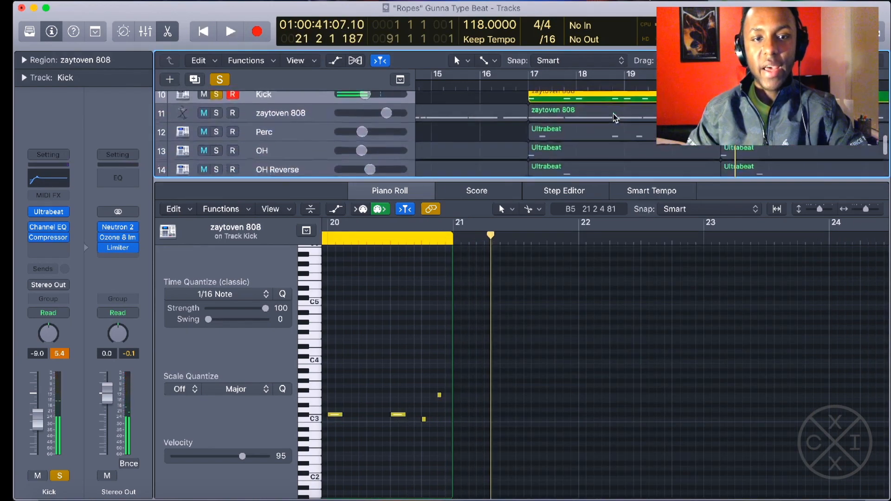
scroll(347, 120, "up", 1)
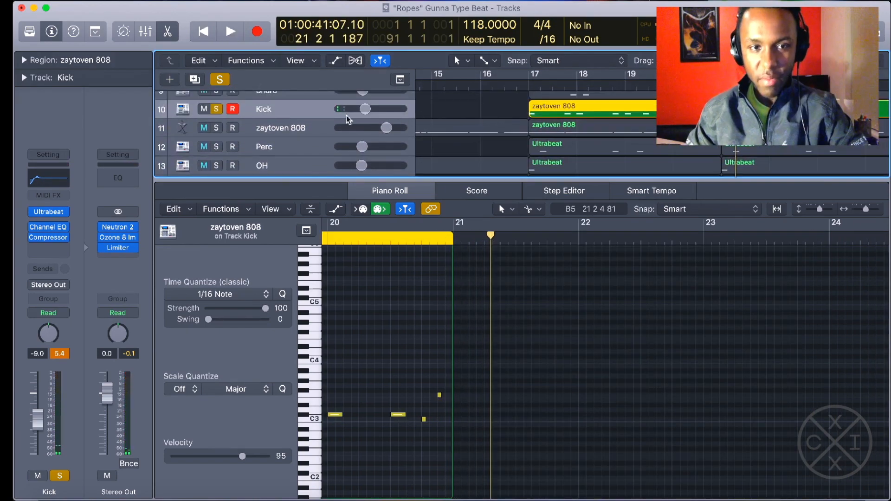
left_click(219, 109)
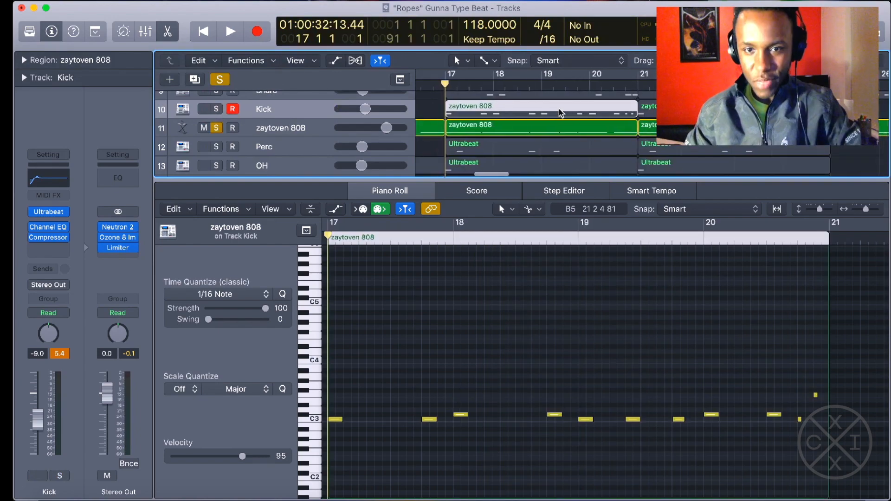
scroll(559, 110, "left", 1)
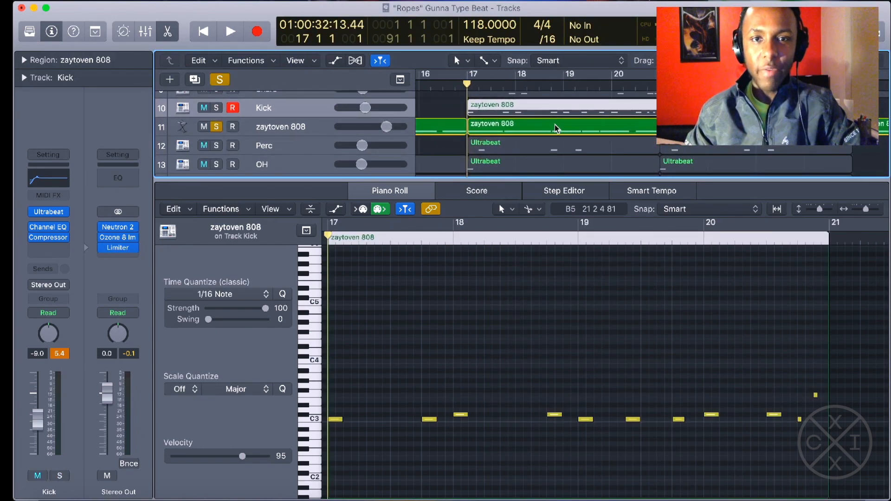
left_click(437, 127)
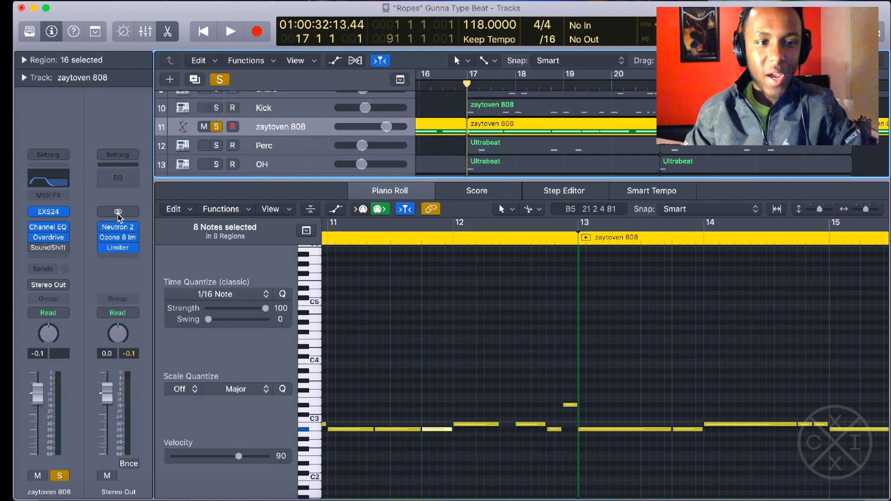
Inspect the Channel EQ and Overdrive settings of the zaytoven 808 track and listen to its pattern from bar 17
left_click(63, 182)
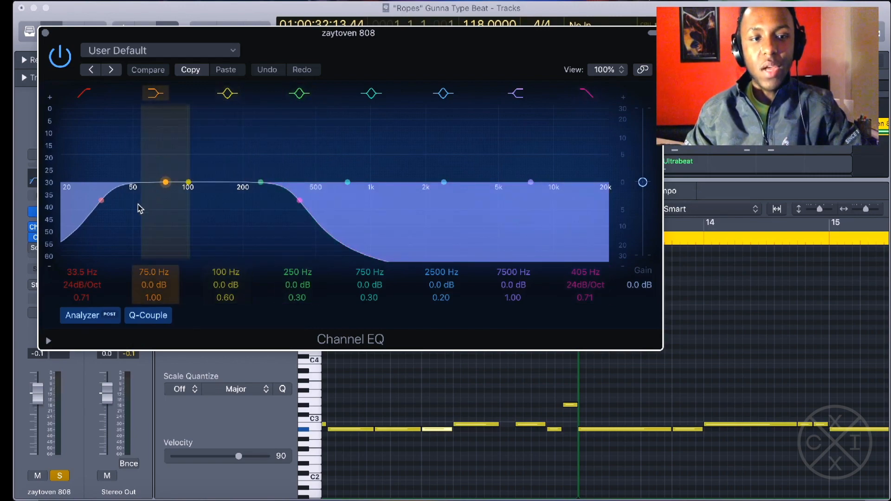
left_click(45, 34)
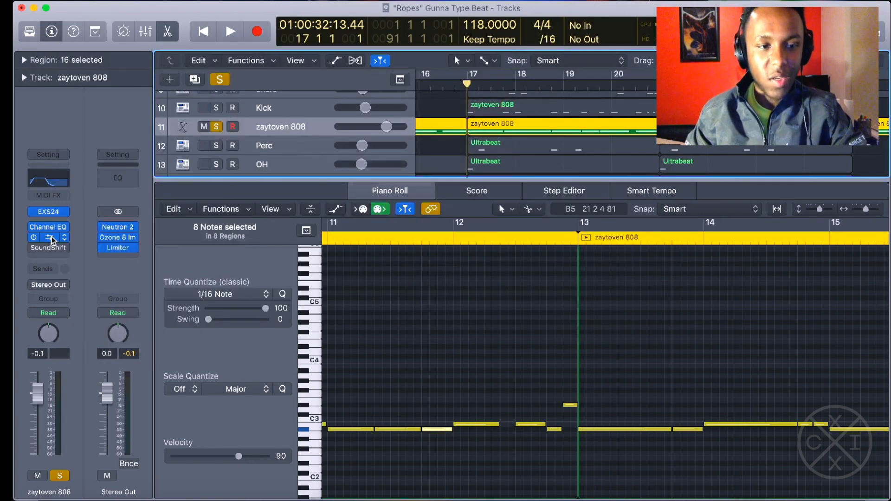
left_click(53, 240)
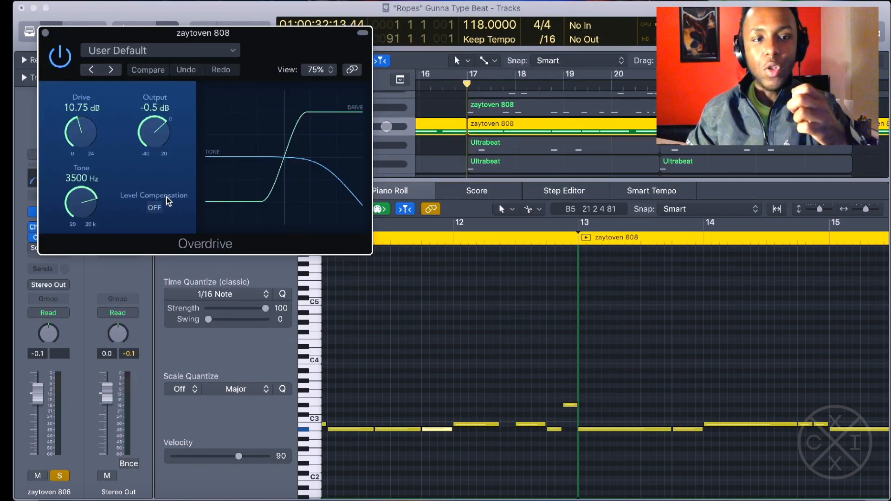
left_click(45, 33)
key("space")
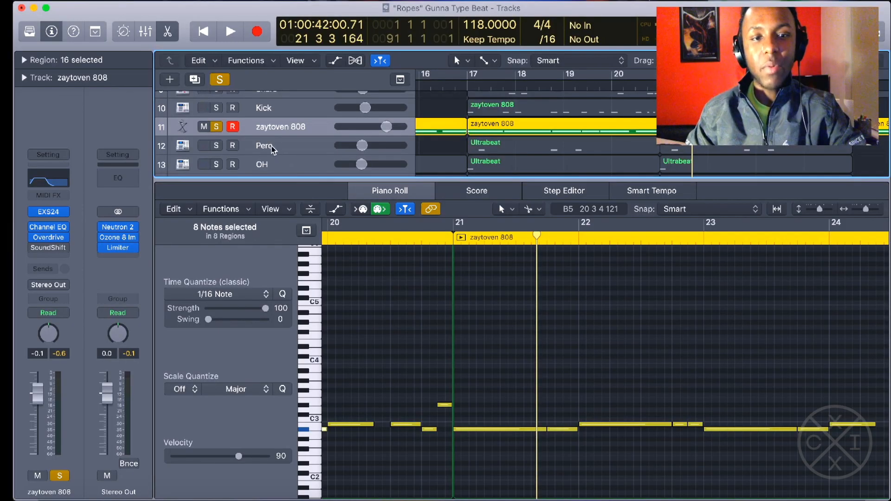
Select the Perc track and solo it instead of zaytoven 808
left_click(273, 149)
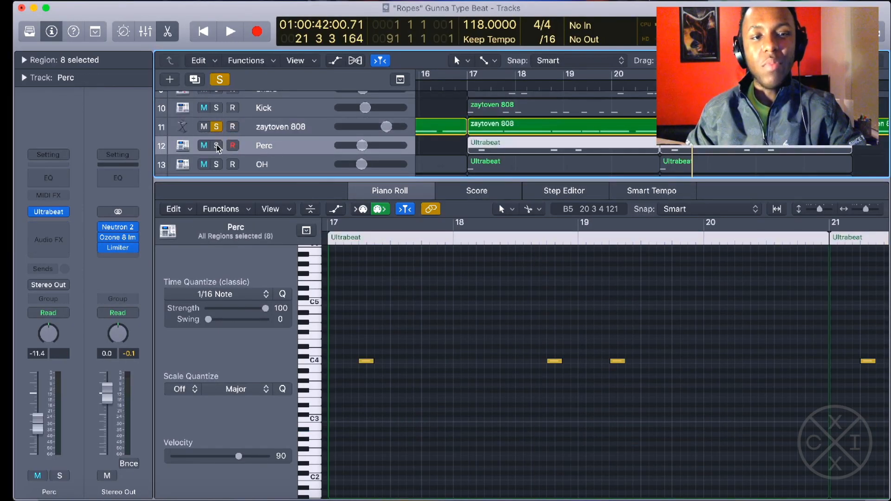
left_click(217, 145)
left_click(216, 127)
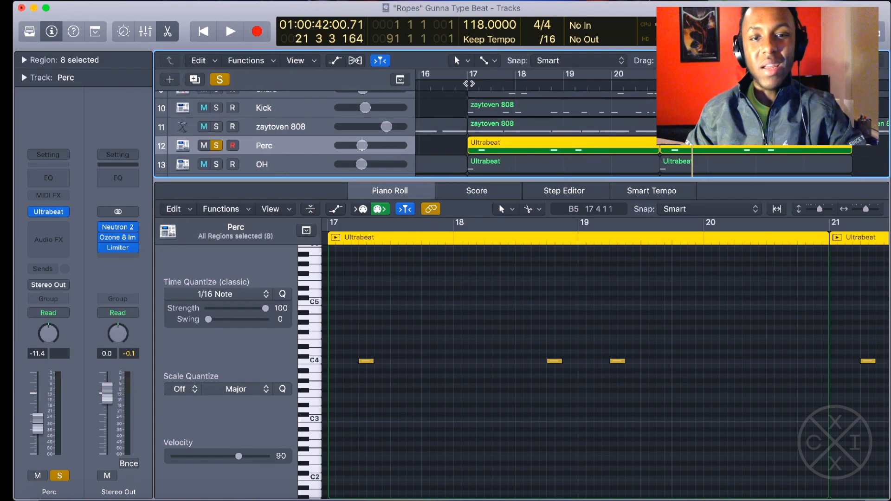
Move the playhead back to bar 17 and listen to the Perc pattern with its notes in the Piano Roll
left_click(464, 84)
left_click(469, 89)
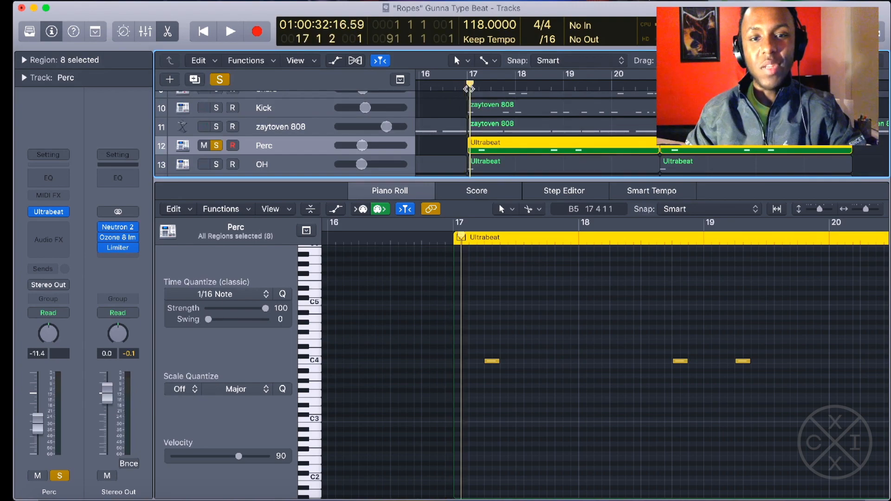
key("super+Left")
key("space")
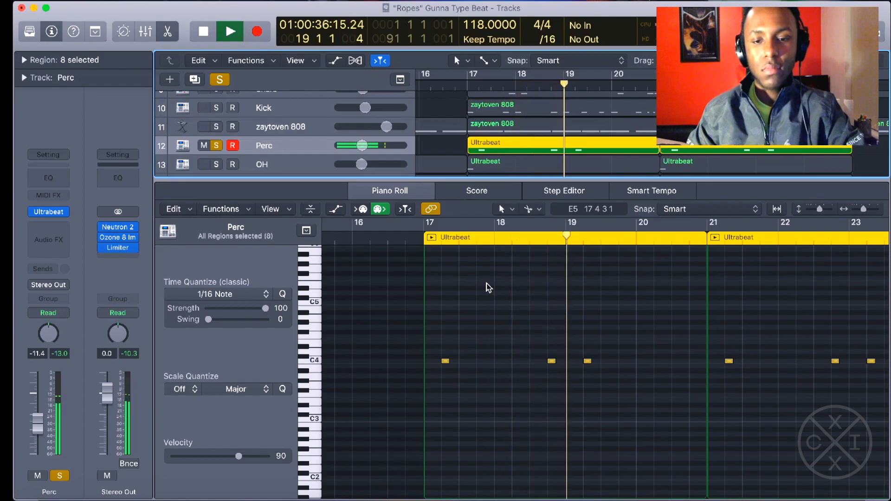
key("space")
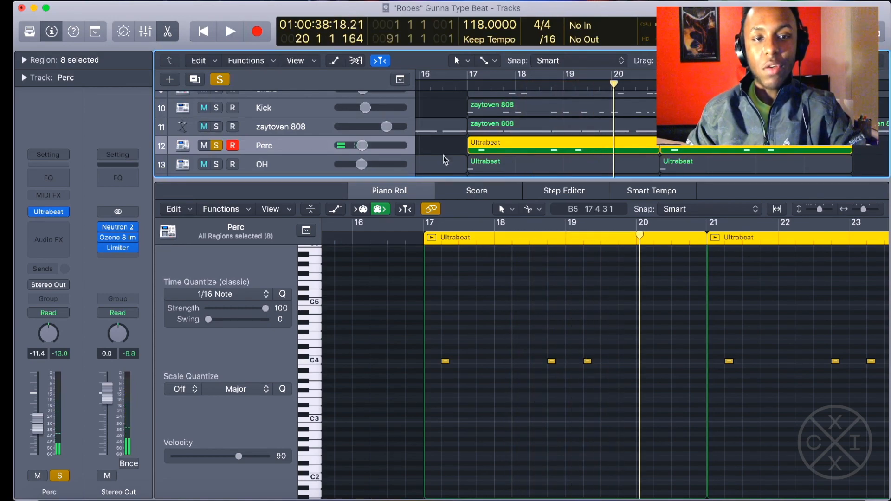
Solo the OH track instead of Perc and select it with the playhead at bar 17
scroll(447, 124, "down", 2)
left_click(217, 132)
left_click(215, 115)
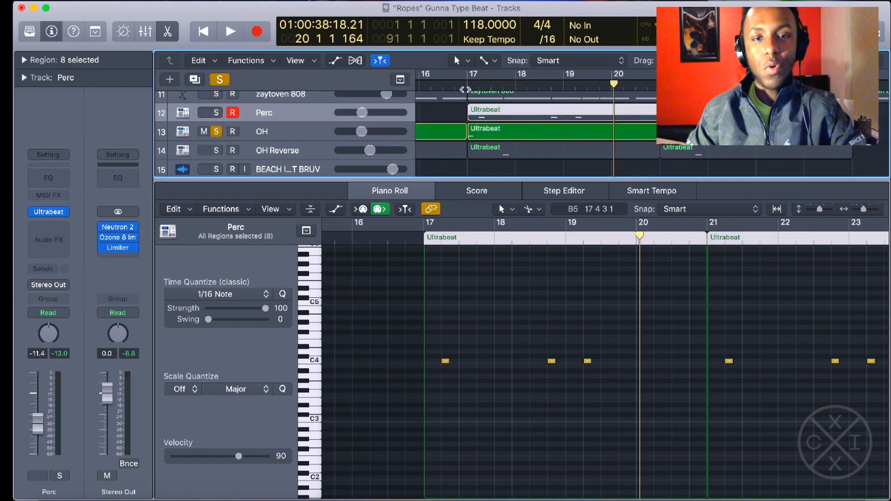
left_click(311, 132)
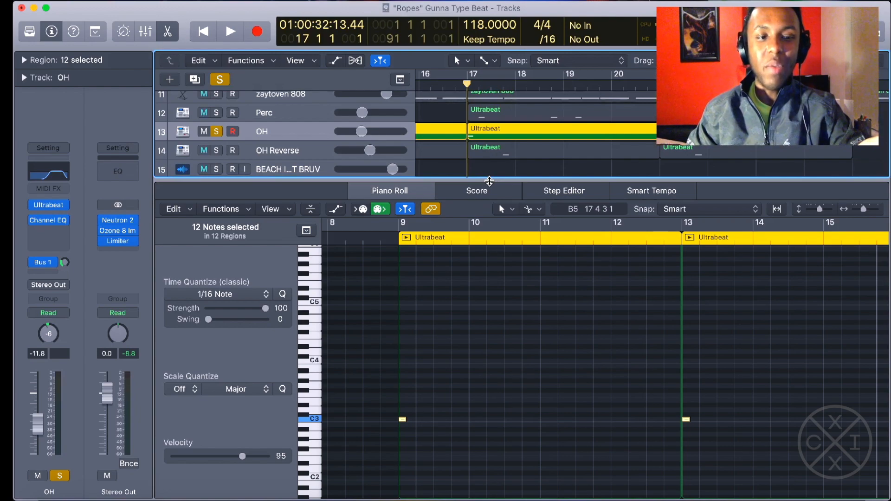
Review the OH track's Channel EQ curve and start playing its pattern from bar 17
left_click(58, 176)
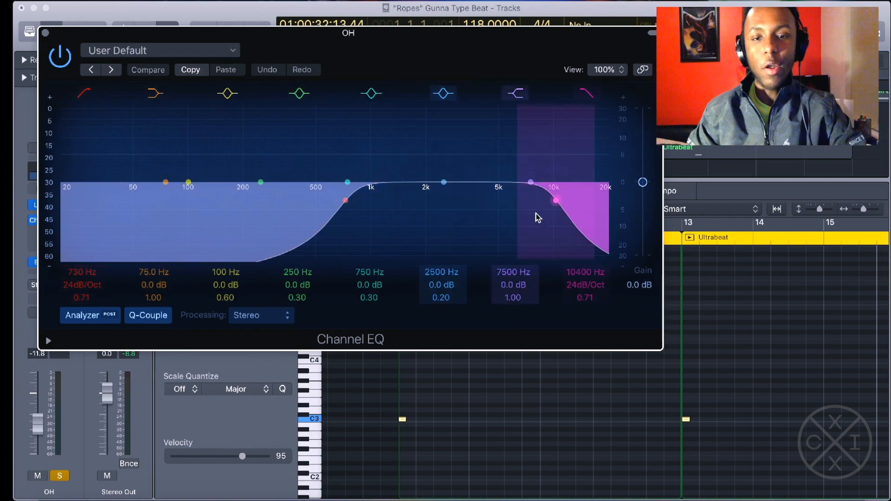
left_click(45, 33)
key("space")
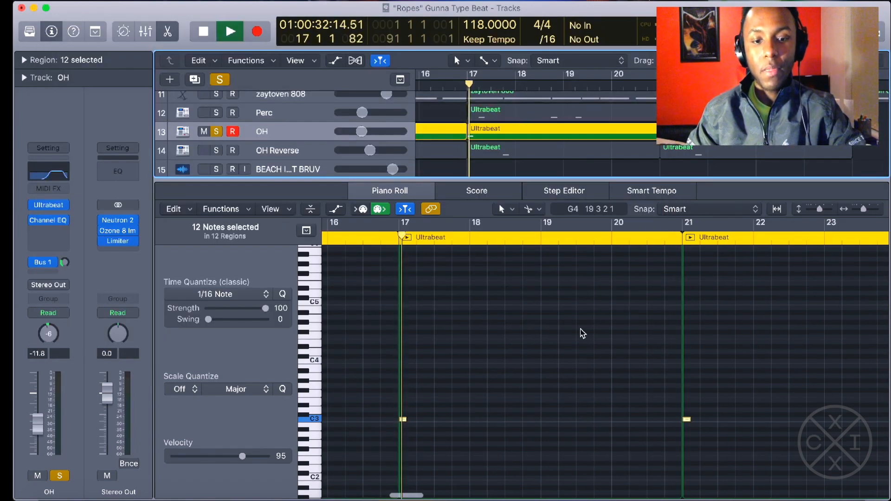